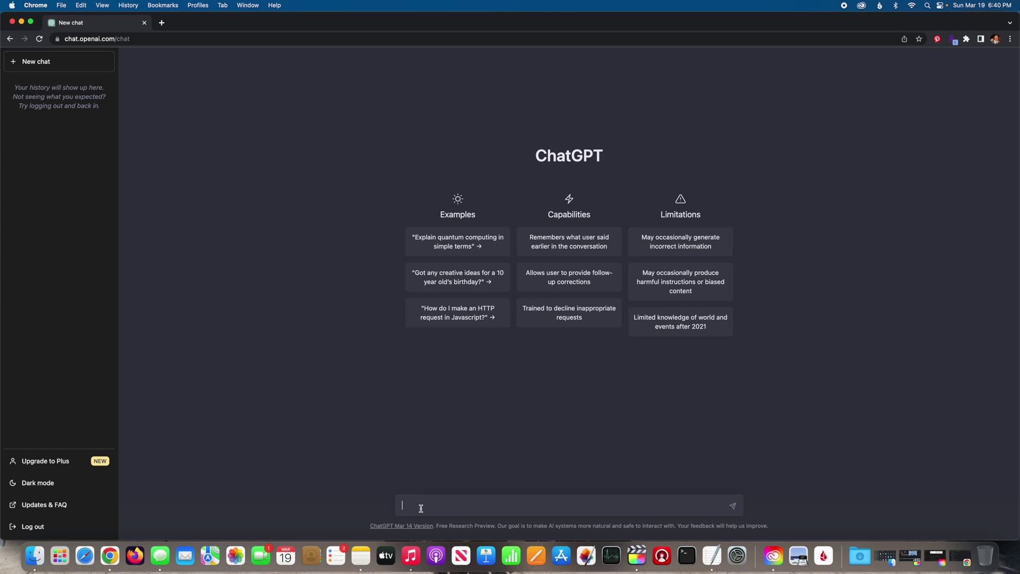
- Ask "How do I make mustard sauce?" and regenerate the response twice
text(How do I make mustard sauce?)
key(Return)
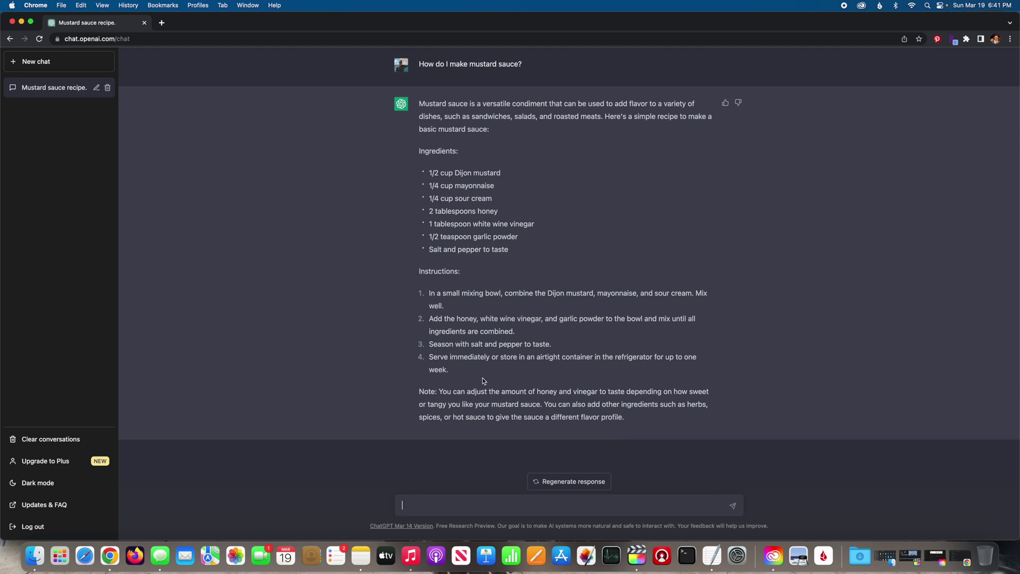
click(566, 483)
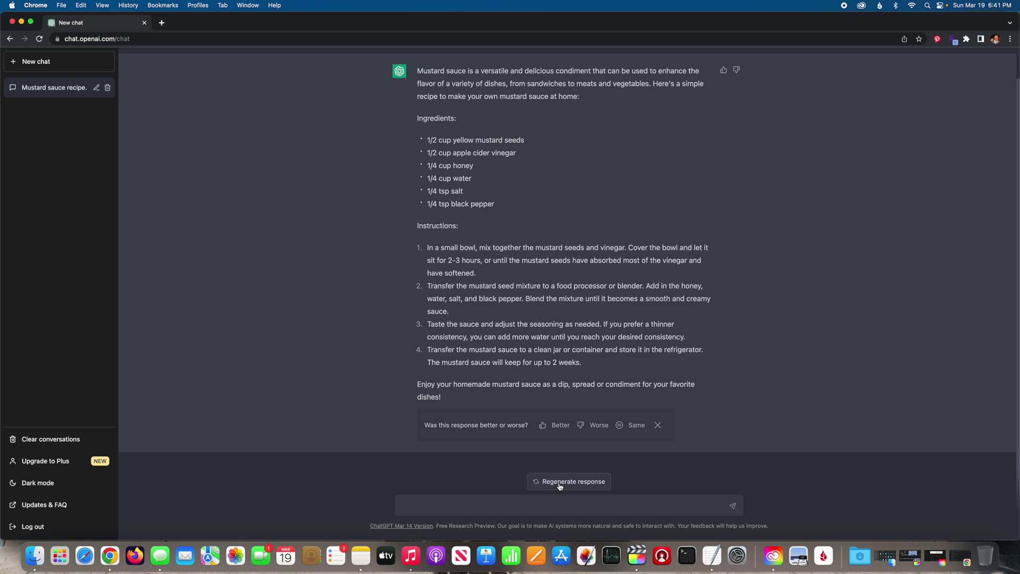
click(560, 482)
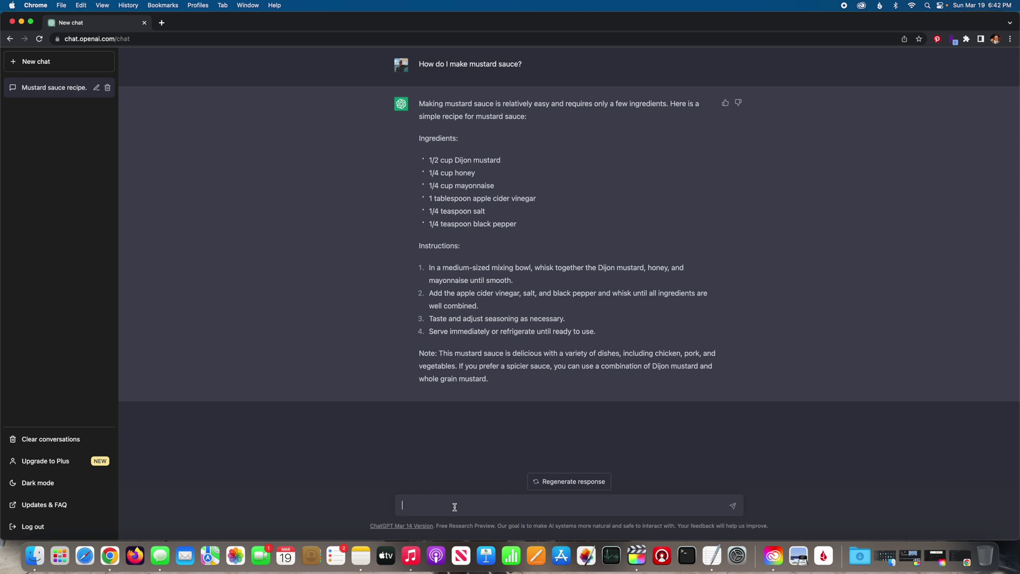
- Ask "How do I setup a mesh network?" in the same chat and review the whole conversation
text(How do I setup a mesh network?)
key(Return)
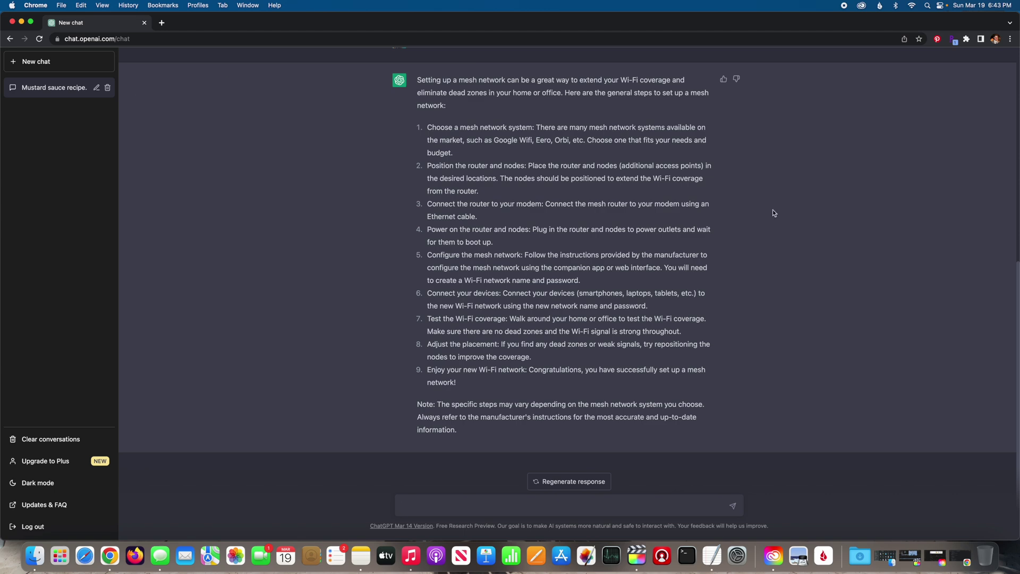
scroll(773, 210, up, 7)
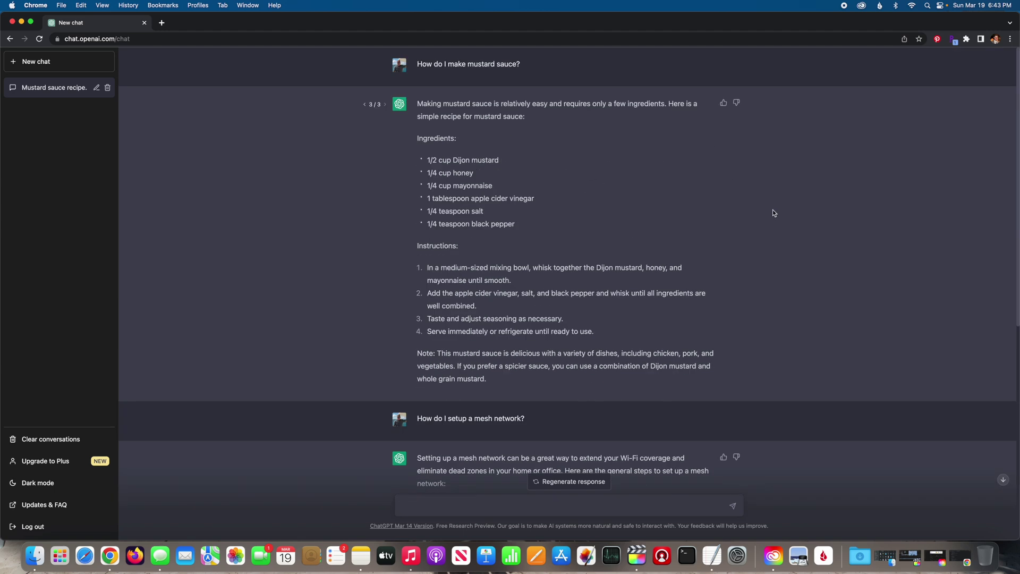
scroll(773, 209, down, 2)
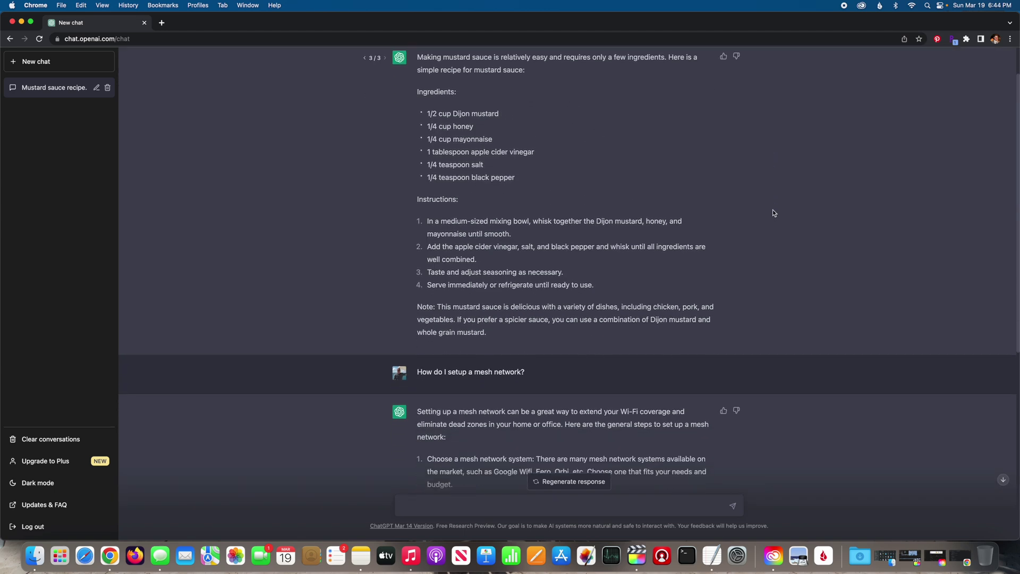
scroll(773, 211, down, 5)
scroll(773, 211, down, 2)
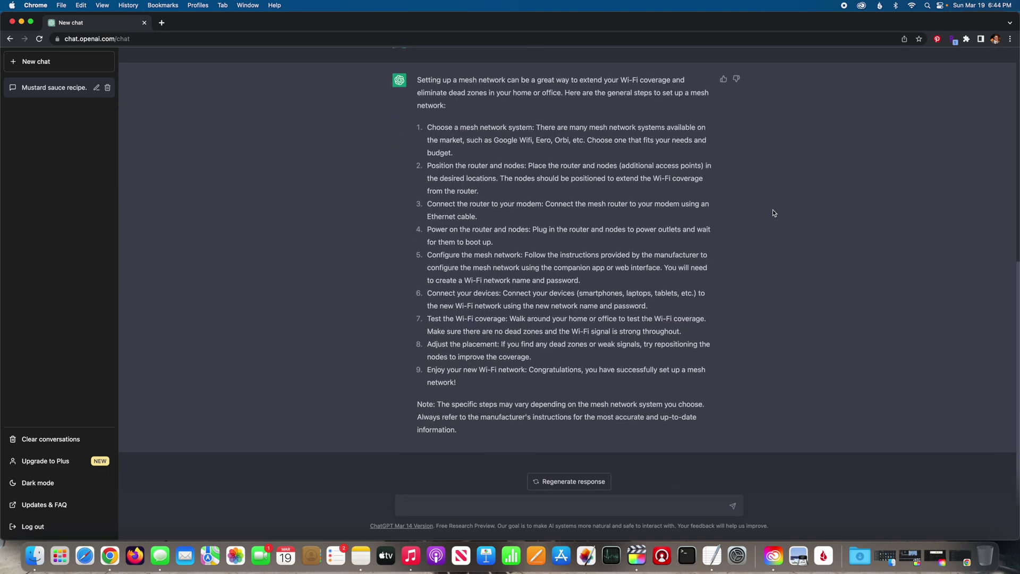
- Start a new chat and ask "How do I make BBQ sauce?"
click(39, 62)
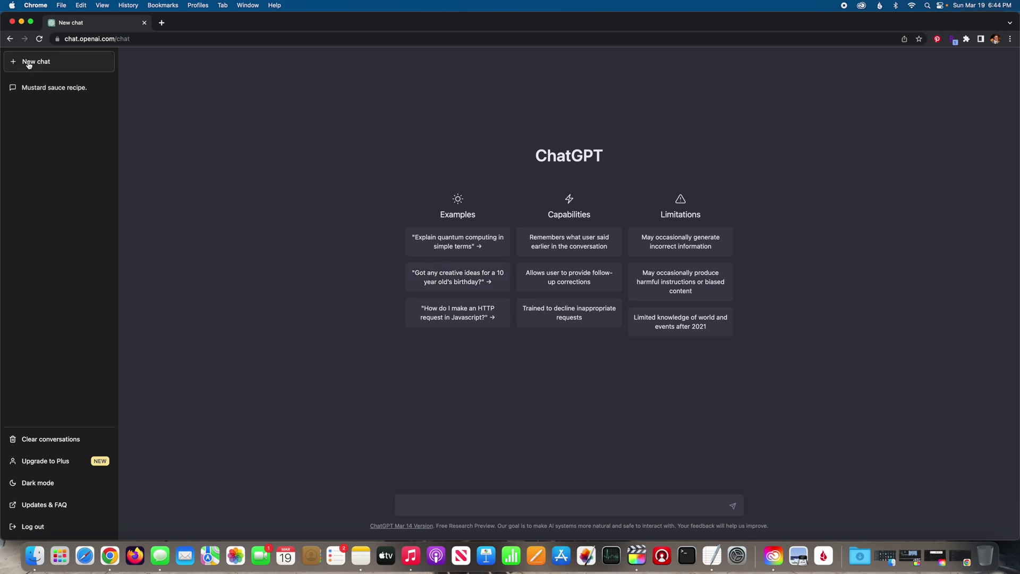
click(443, 504)
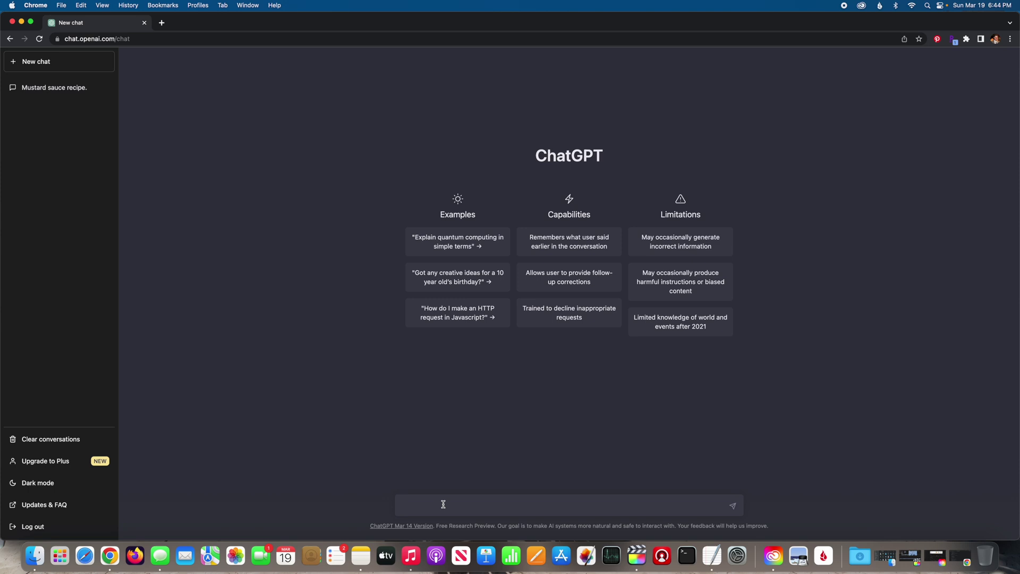
text(How do I make BBQ sauce?)
key(Return)
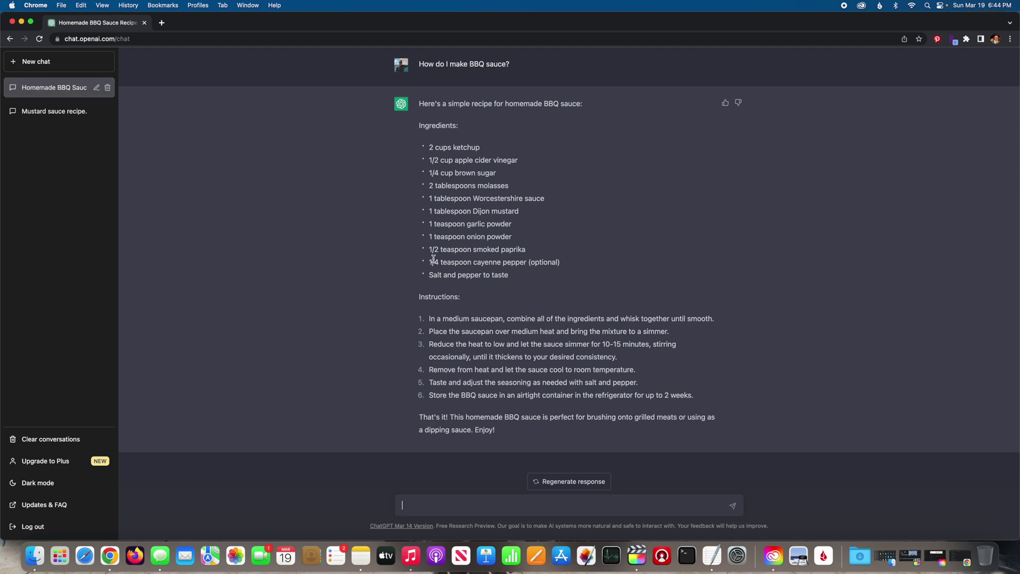
- Review the saved mustard sauce conversation from its beginning, and return to the BBQ sauce chat
click(67, 113)
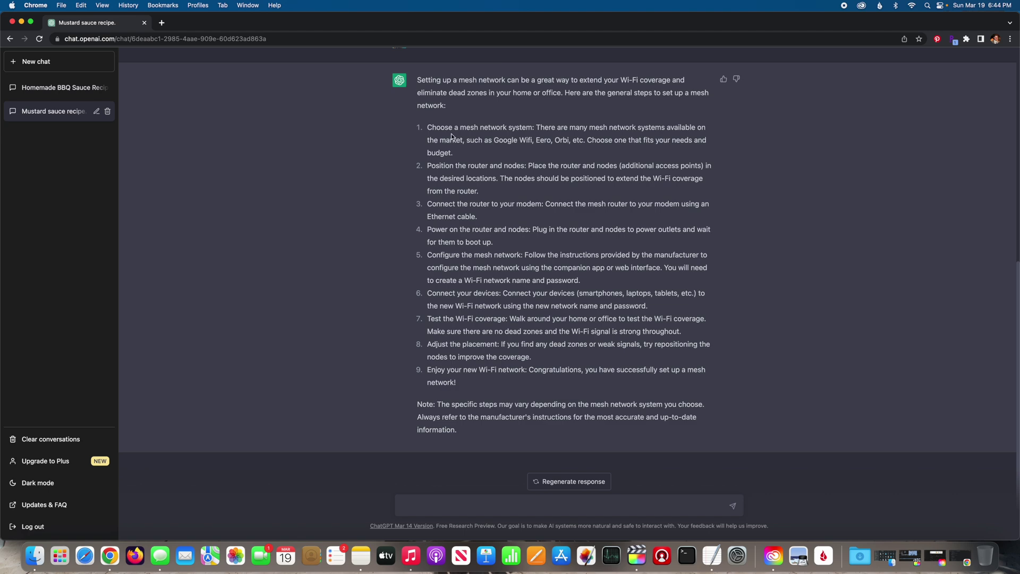
scroll(531, 174, up, 7)
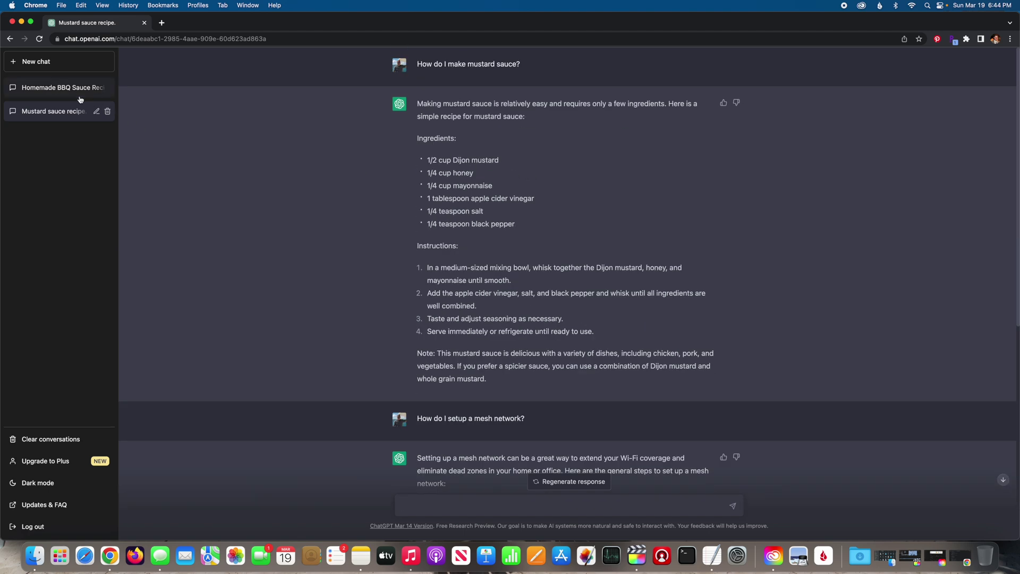
click(49, 92)
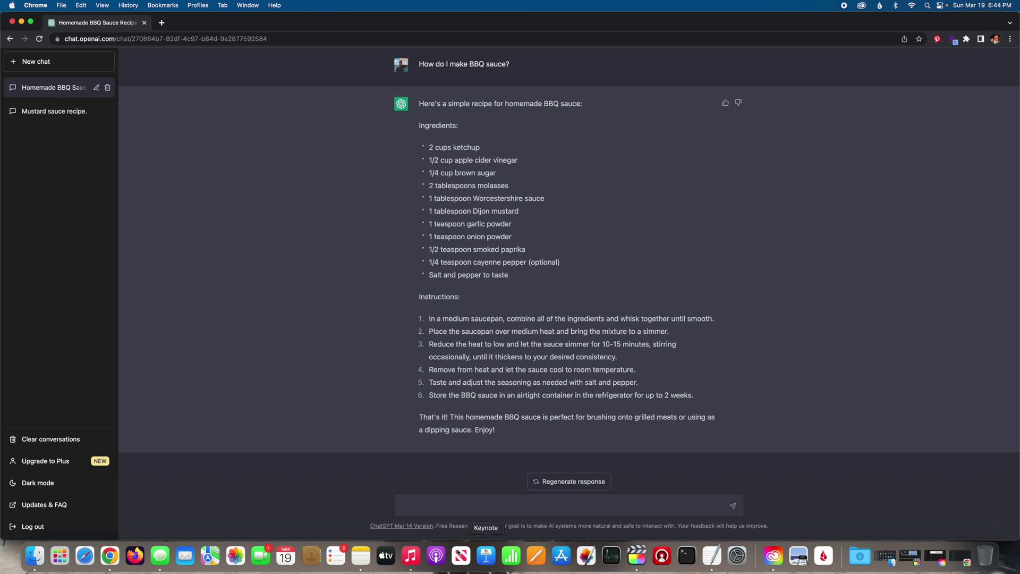
- Write "How many MPG does the 2023 Ford Maverick hybridge achieve?" as an unsent message and copy its text
text(How many MPG d)
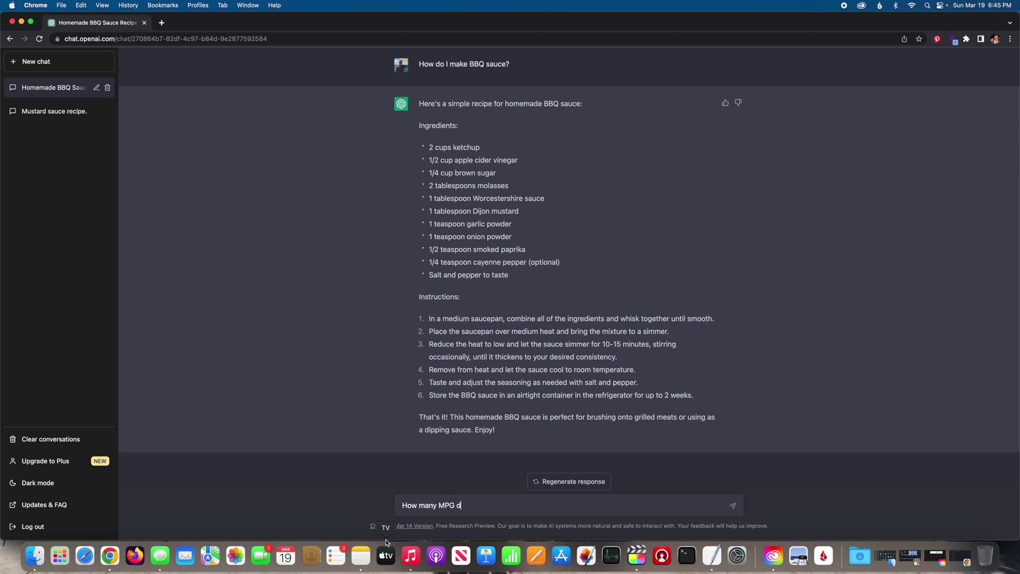
text(oes the 2023 Ford Maverick hybridge ahie)
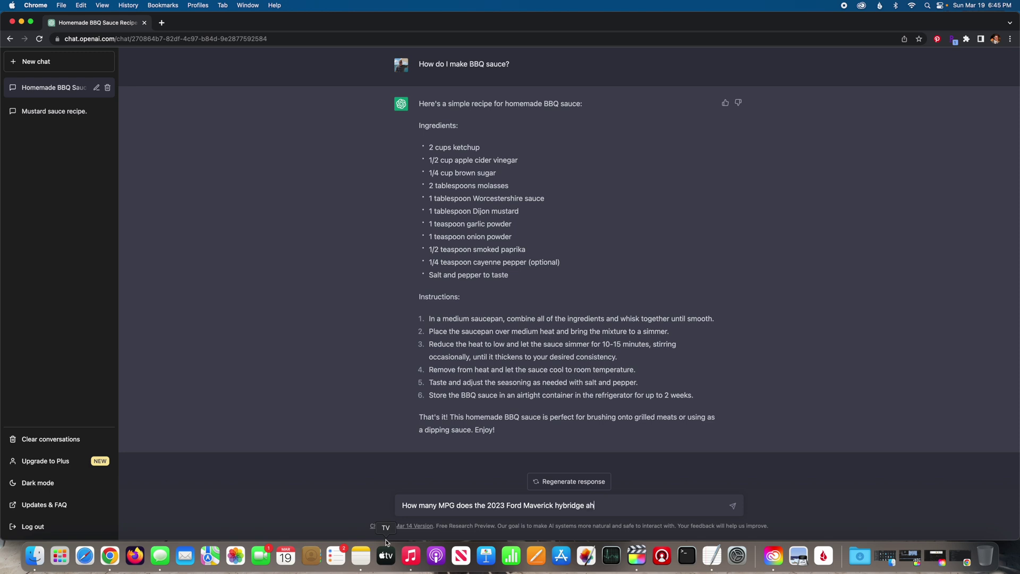
key(BackSpace)
key(BackSpace)
key(BackSpace)
text(chieve?)
drag(617, 505, 402, 507)
right_click(416, 508)
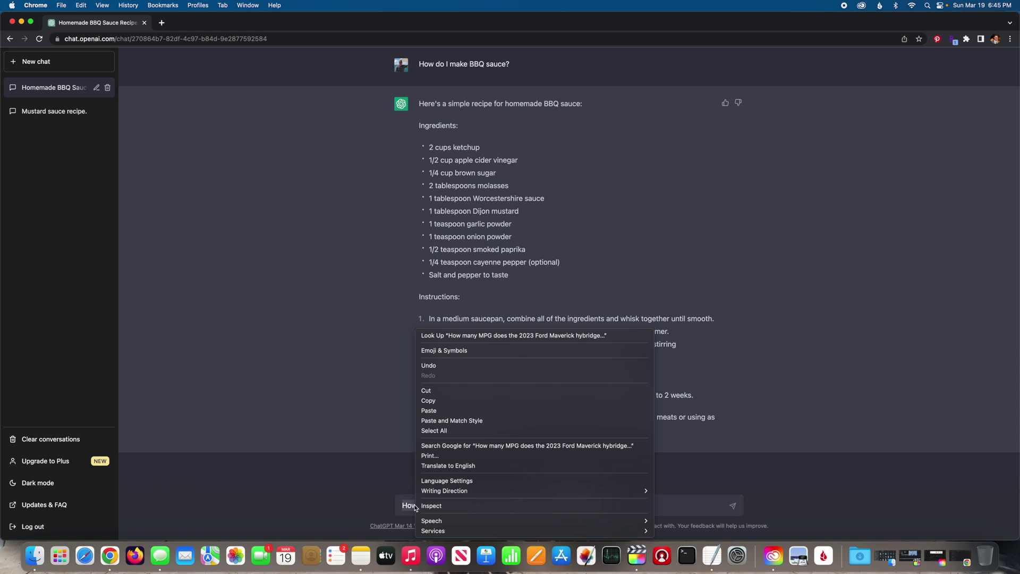
click(434, 400)
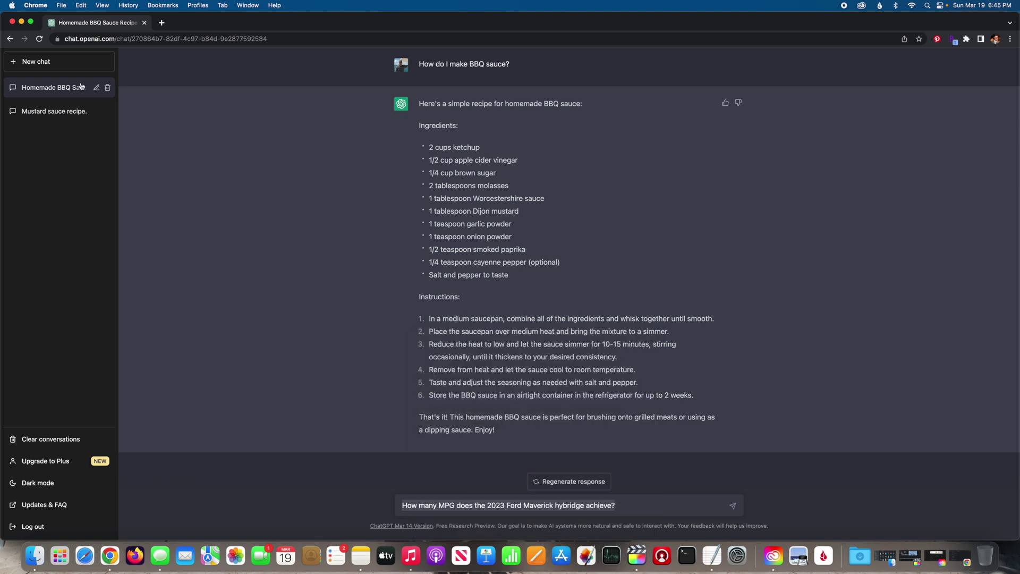
- Start a new chat and submit the copied question about the 2023 Ford Maverick's MPG
click(25, 68)
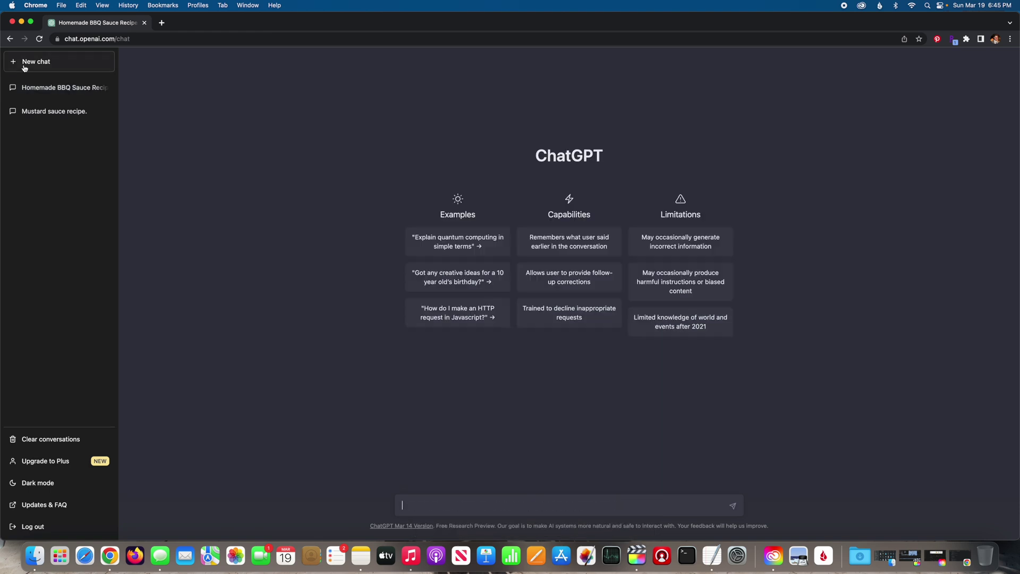
right_click(422, 506)
click(440, 470)
key(Return)
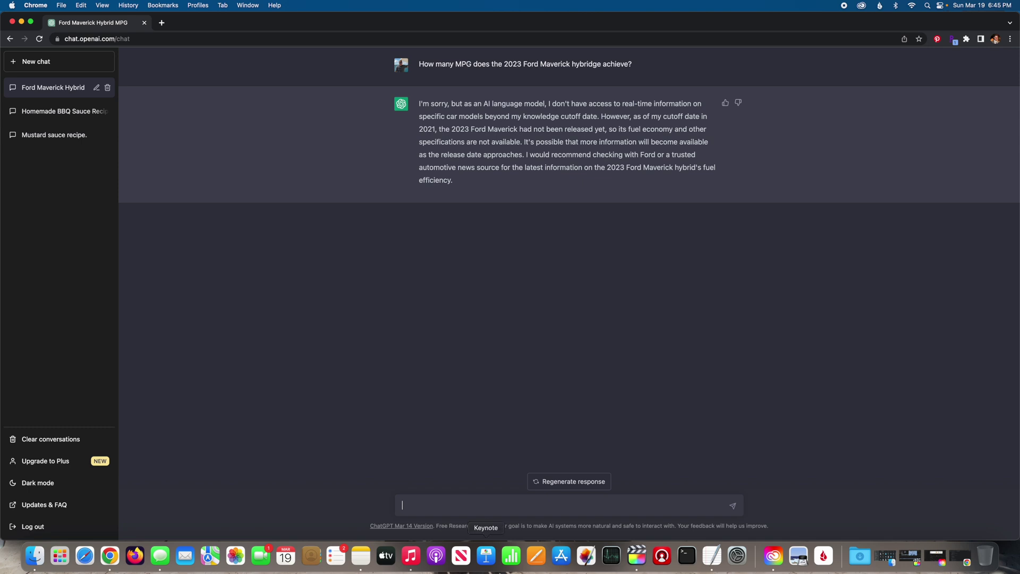
- Paste the copied MPG question again, change the model year to 2022, and submit it
right_click(488, 508)
click(501, 470)
click(504, 505)
key(BackSpace)
text(2)
key(Return)
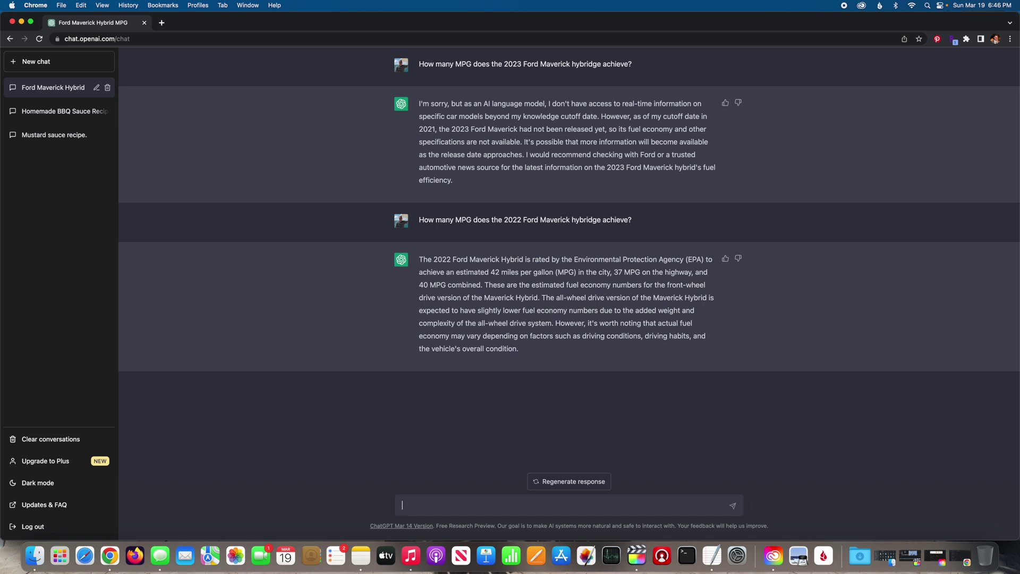
- Start a new chat and ask "How do I play a didgeridoo?"
click(43, 62)
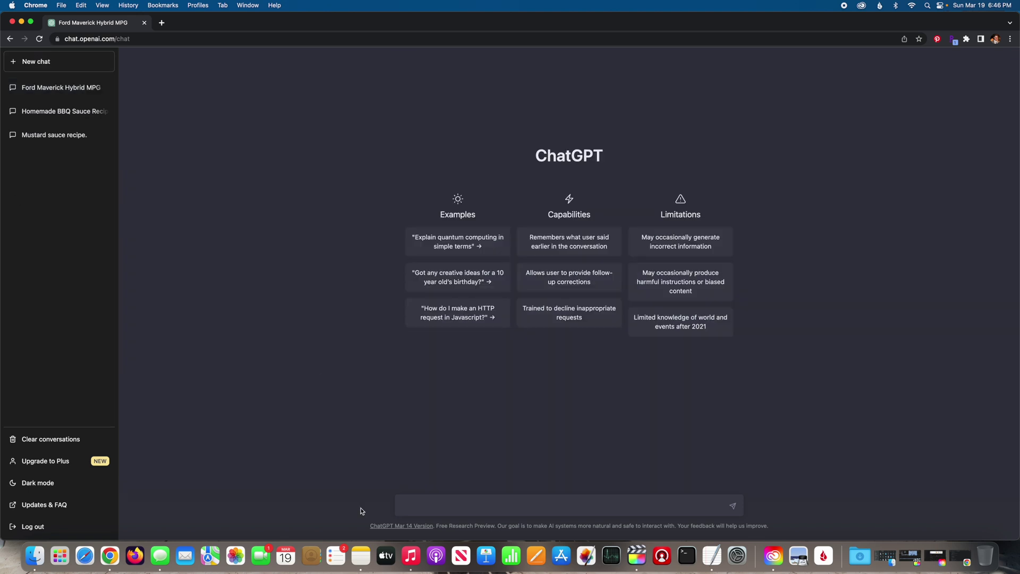
text(How do I play a didgeridoo?)
key(Return)
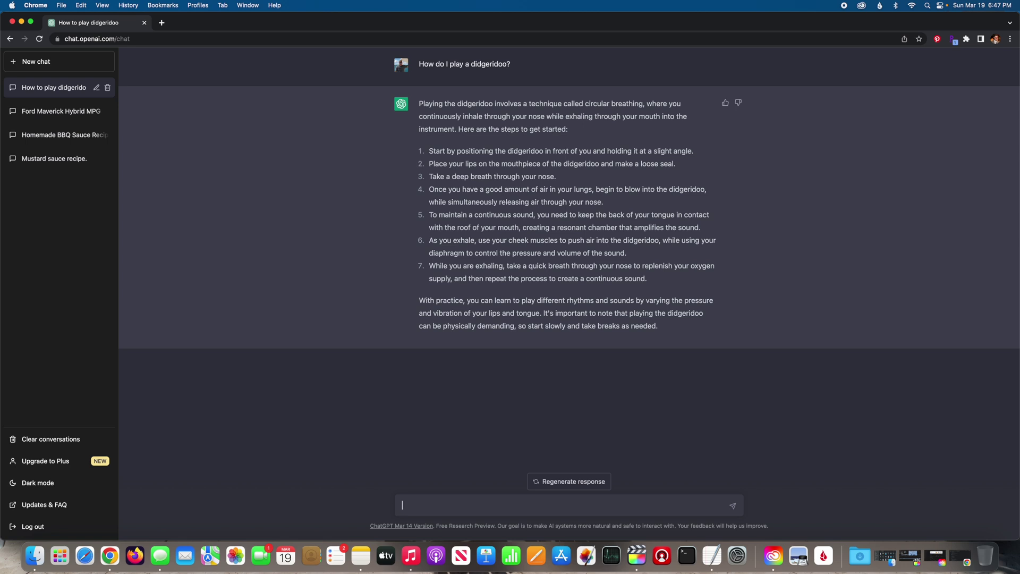
- Start a new chat and ask "How do I install Linux?"
click(49, 63)
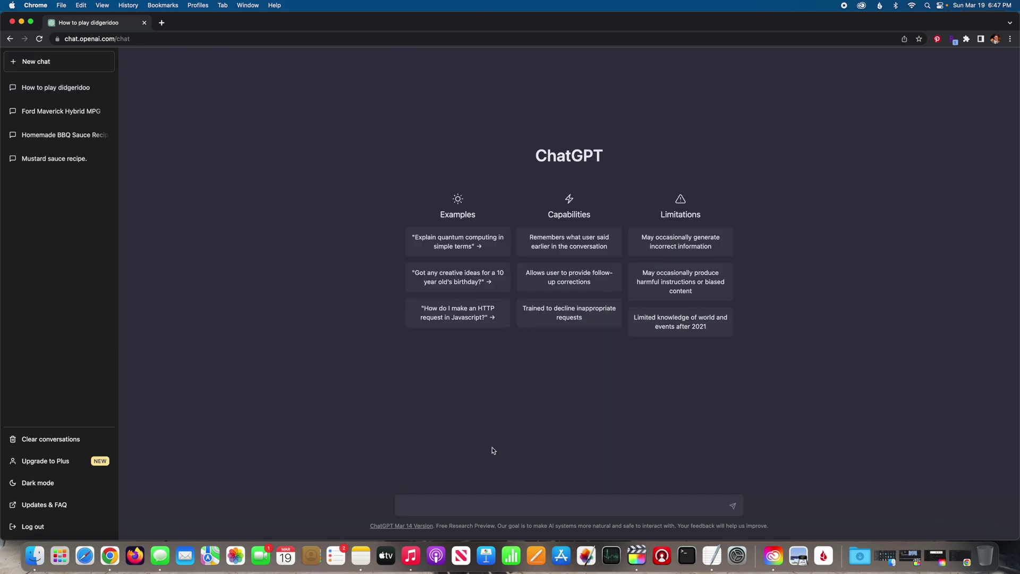
click(470, 508)
text(How do I install Linux?)
key(Return)
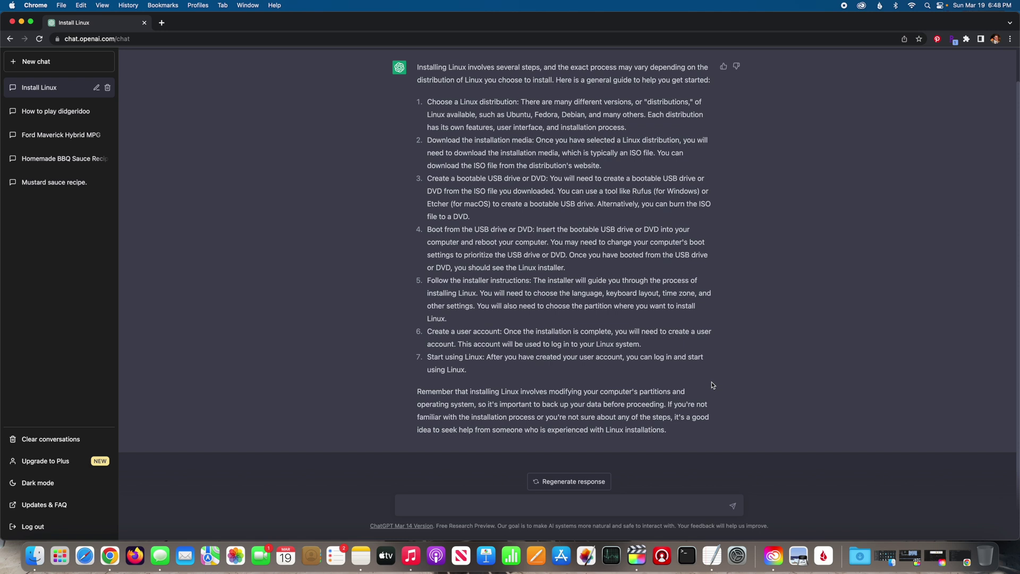
- In a new chat, ask "My linux box has a full hard disk. What do I do to fix that?" and regenerate the response once
click(51, 62)
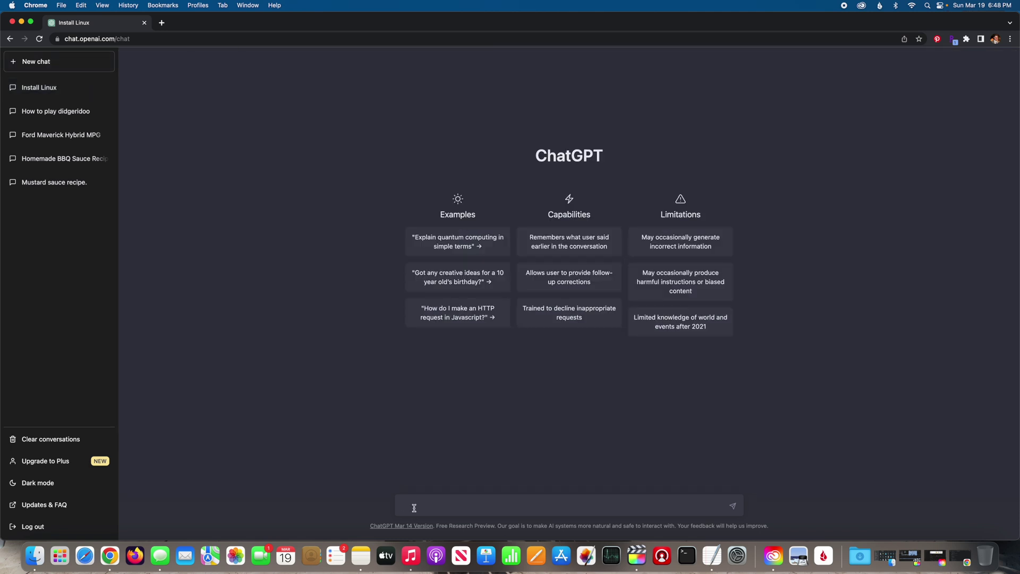
text(My linux)
text(box has a full hard disk.  What do I do to fix that?)
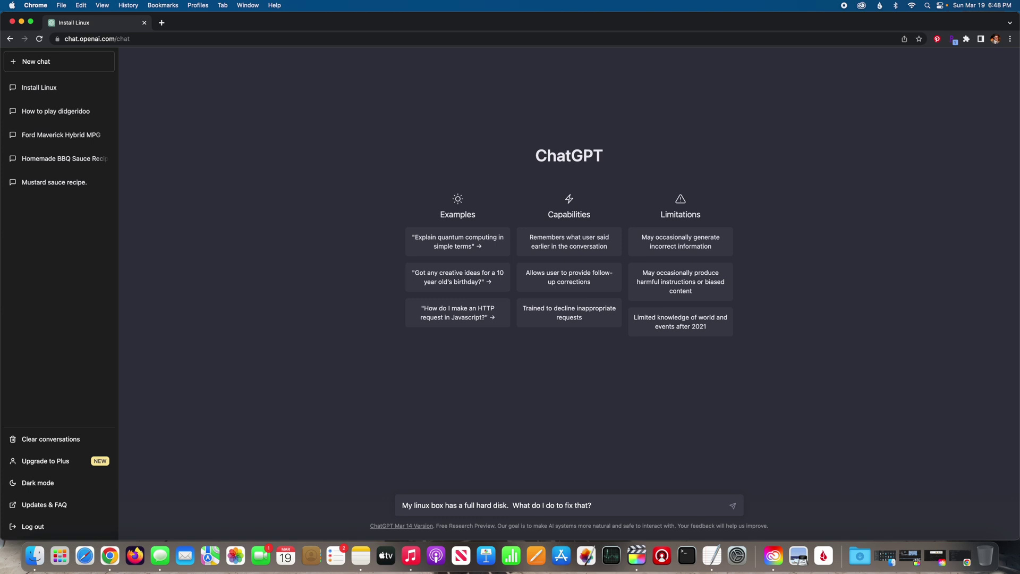
key(Return)
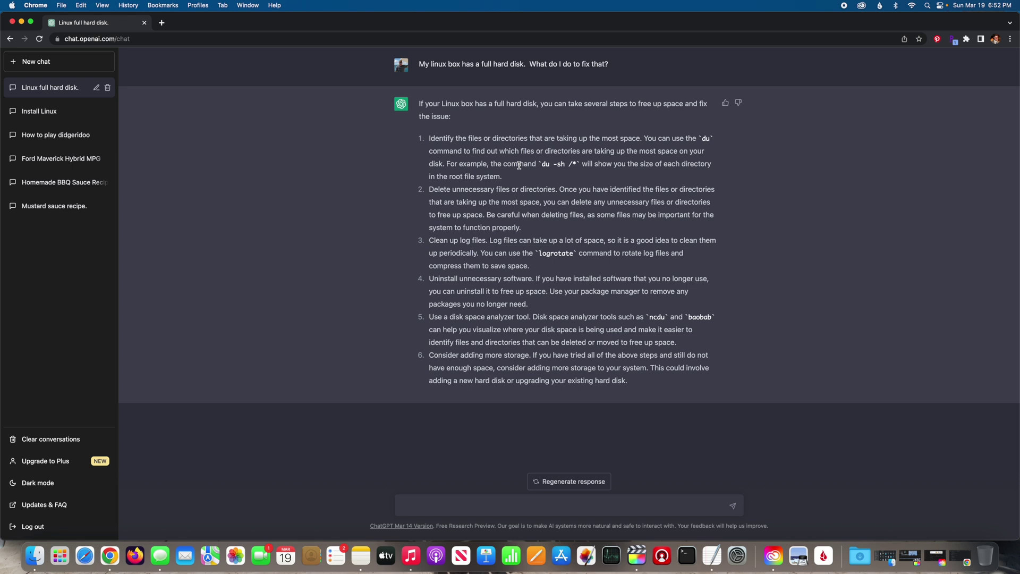
click(589, 482)
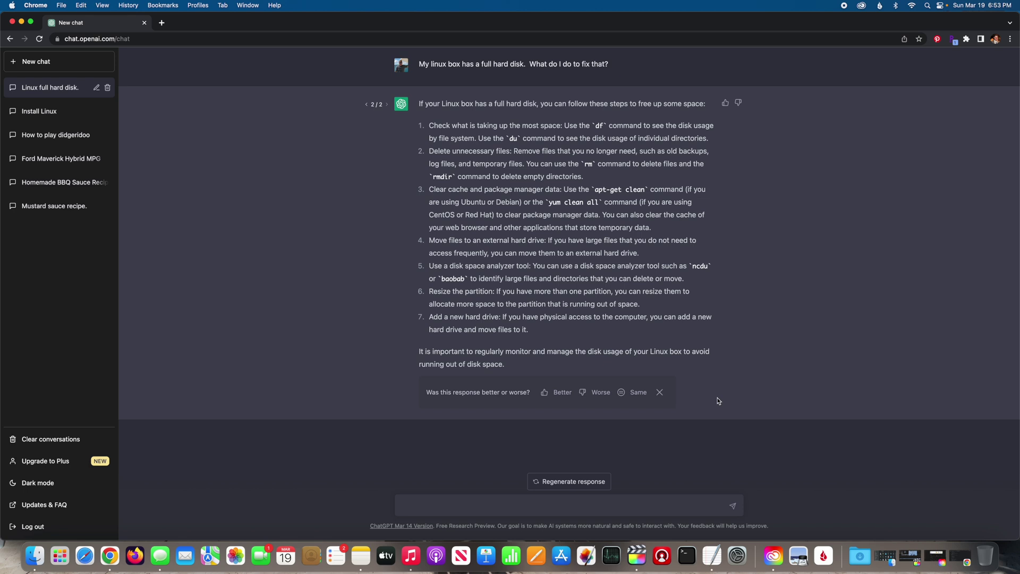
- Reopen the Ford Maverick Hybrid MPG chat and ask "What does the Ford Maverick look like?"
click(71, 160)
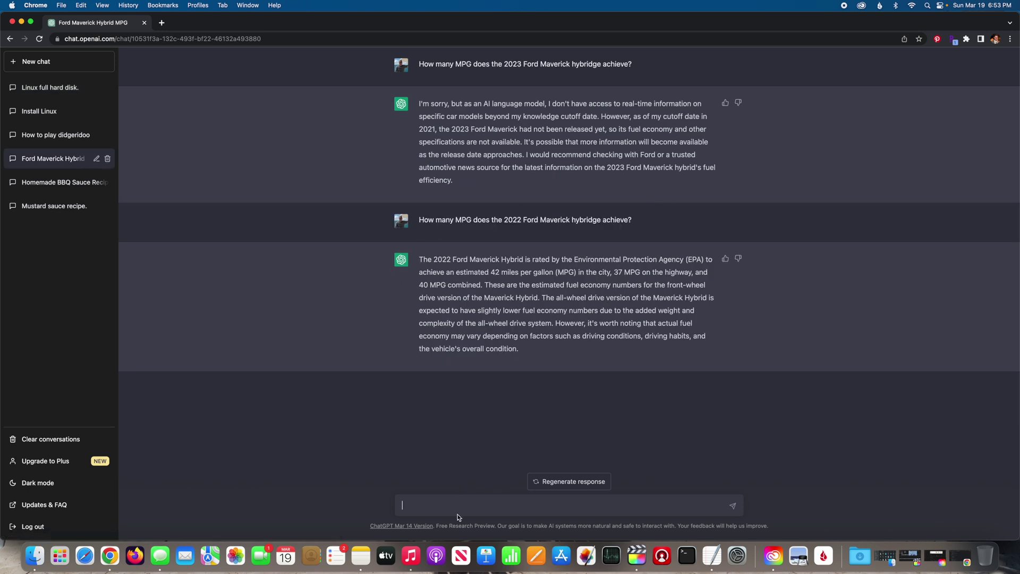
text(What does the Ford Maverick look like?)
key(Return)
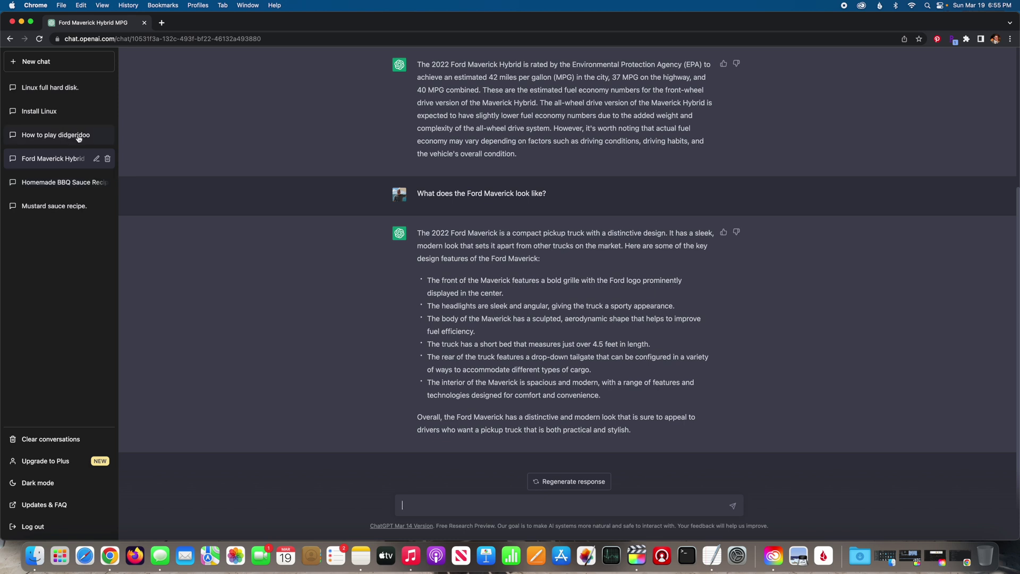
- Start a new chat and ask "How long does it take to walk from New York to Los Angeles?"
click(38, 61)
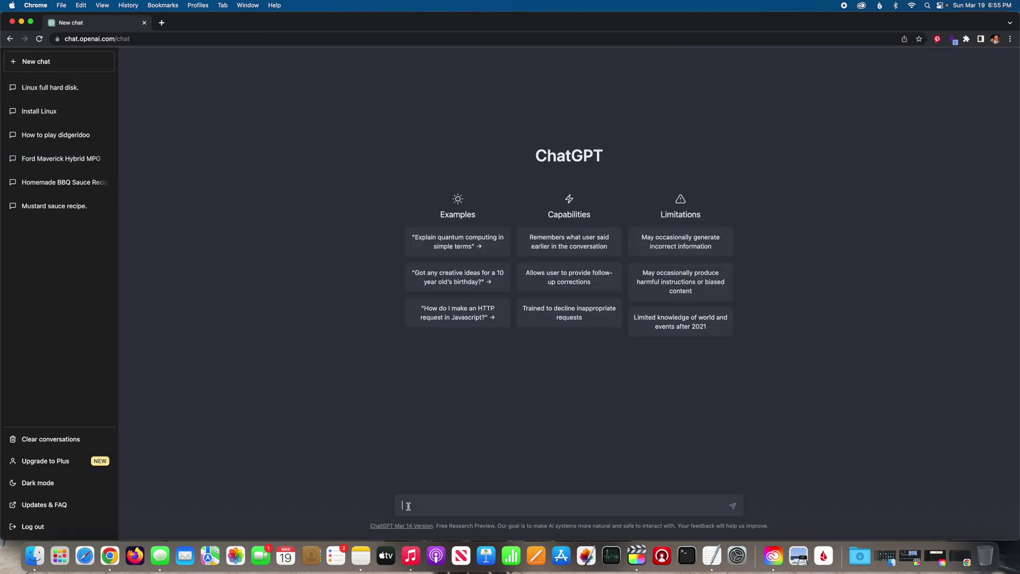
text(How long does it take to walk from New Yopr)
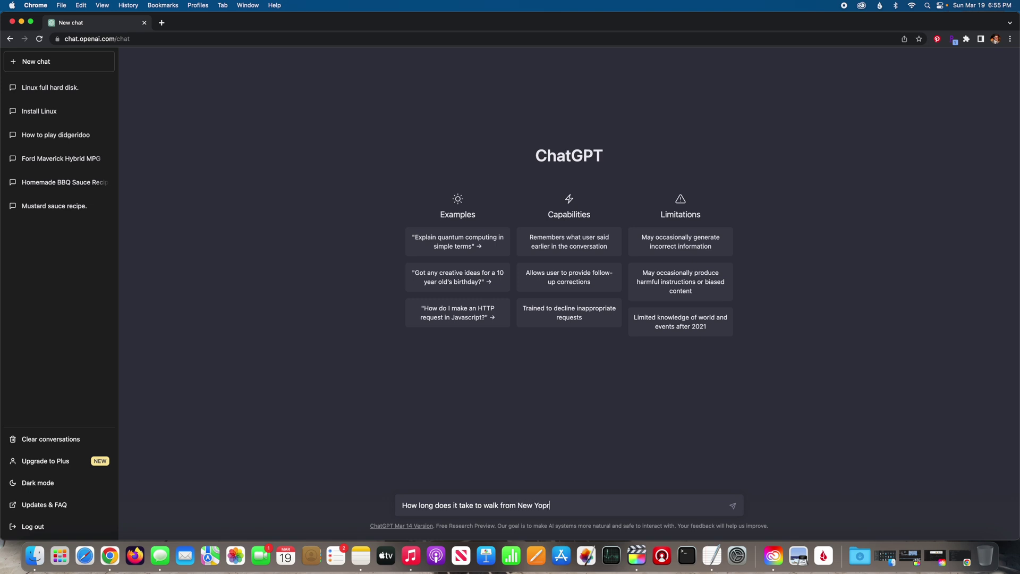
key(BackSpace)
key(BackSpace)
text(rk to Los Angeles?)
key(Return)
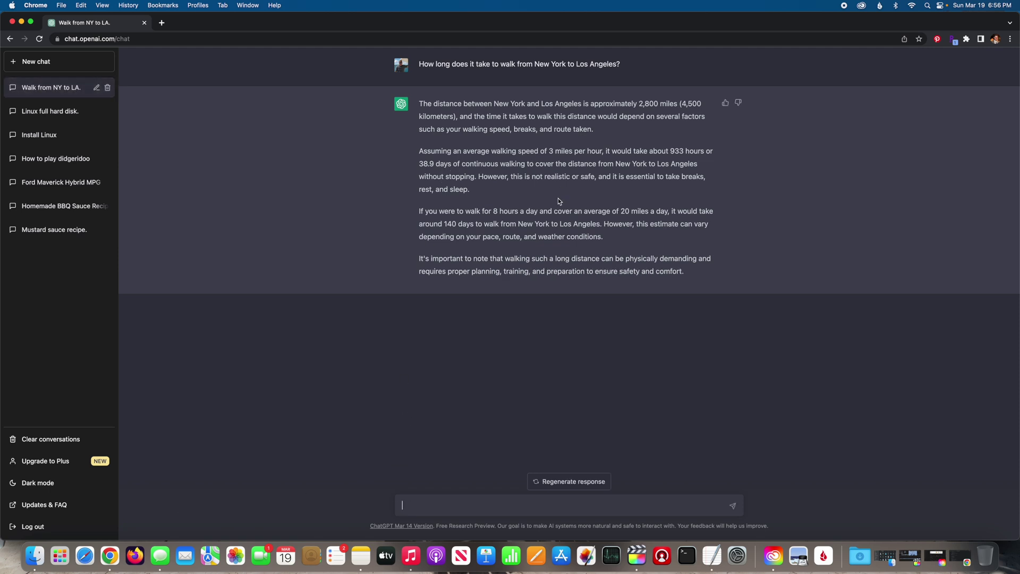
- Ask "How long does it take to walk from New York to London?" in the same chat
text(How long does it take to walk from New Y)
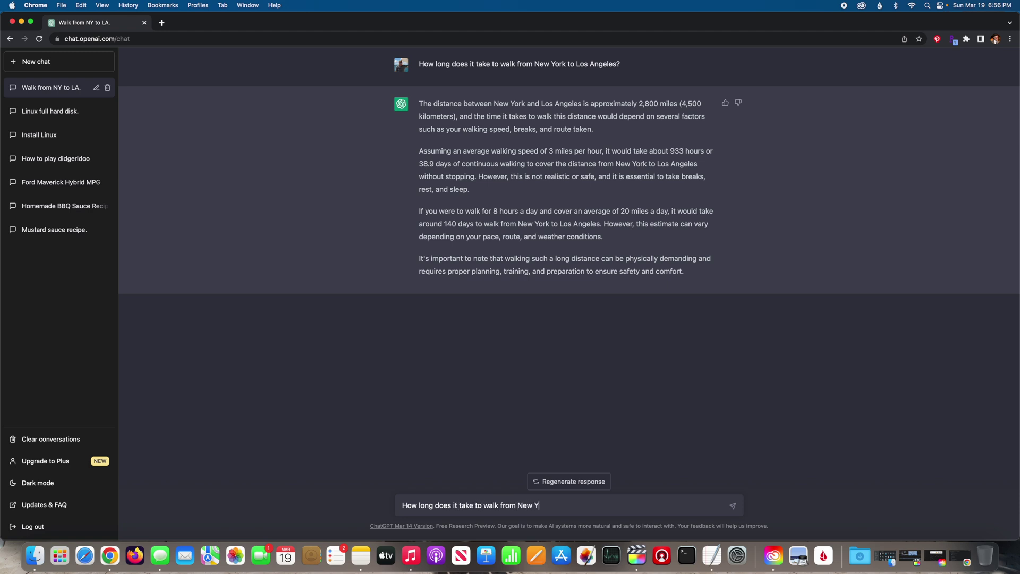
text(oprrk to London?)
key(Return)
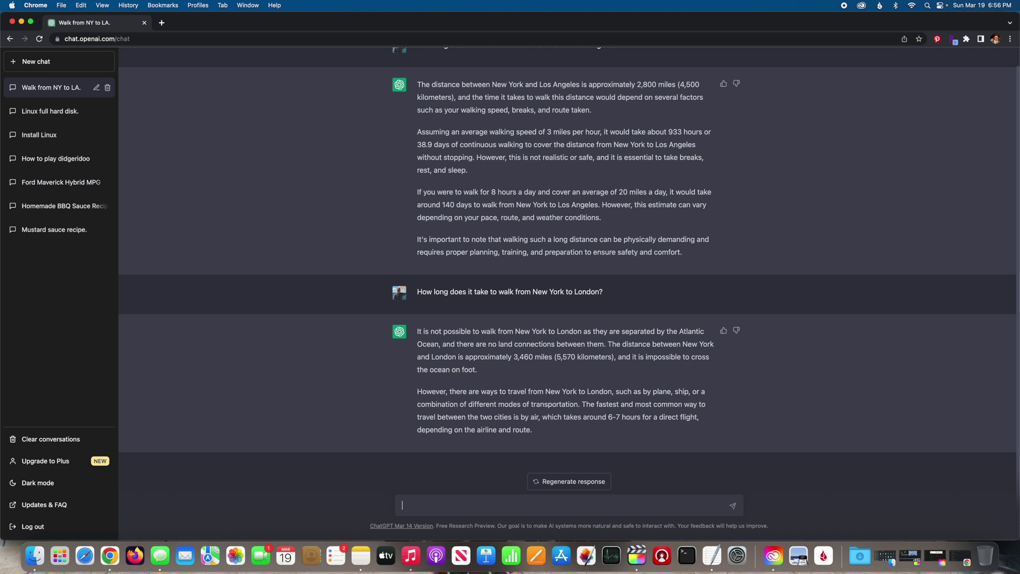
- Ask the follow-up question "How long does it take to swim from New York to London?"
text(How long does it take to swim from Ne)
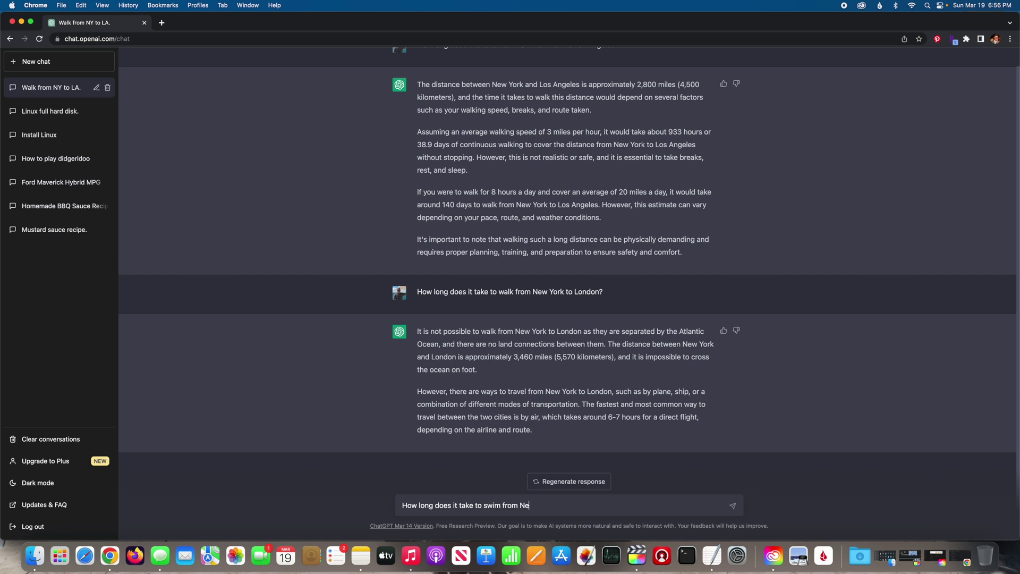
text(w York to Londoin)
key(BackSpace)
text(n?)
key(Return)
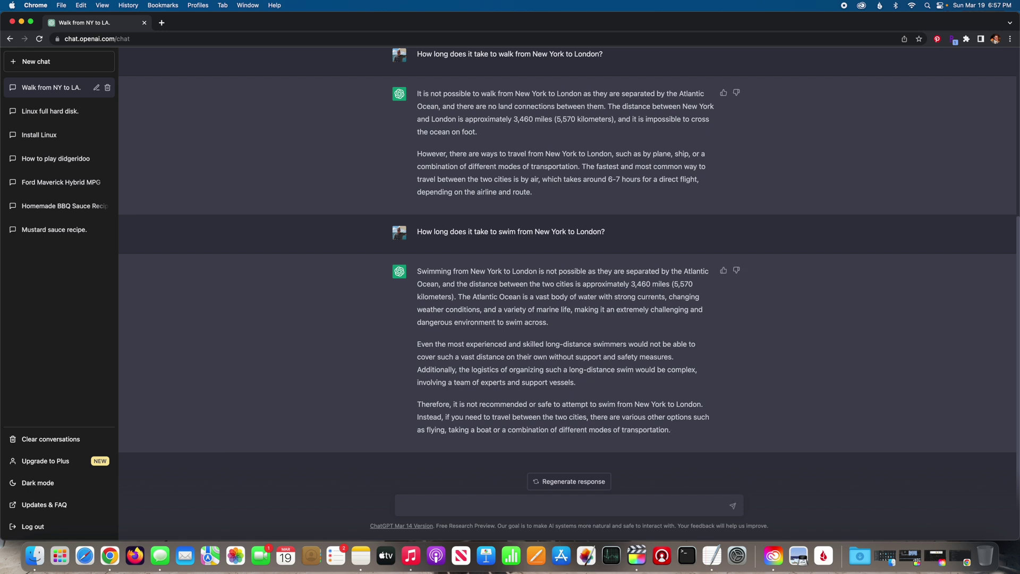
- Ask the follow-up question "How long does it take to swim from California to Hawaii?"
text(How long does it take to swim from California to Hawaii)
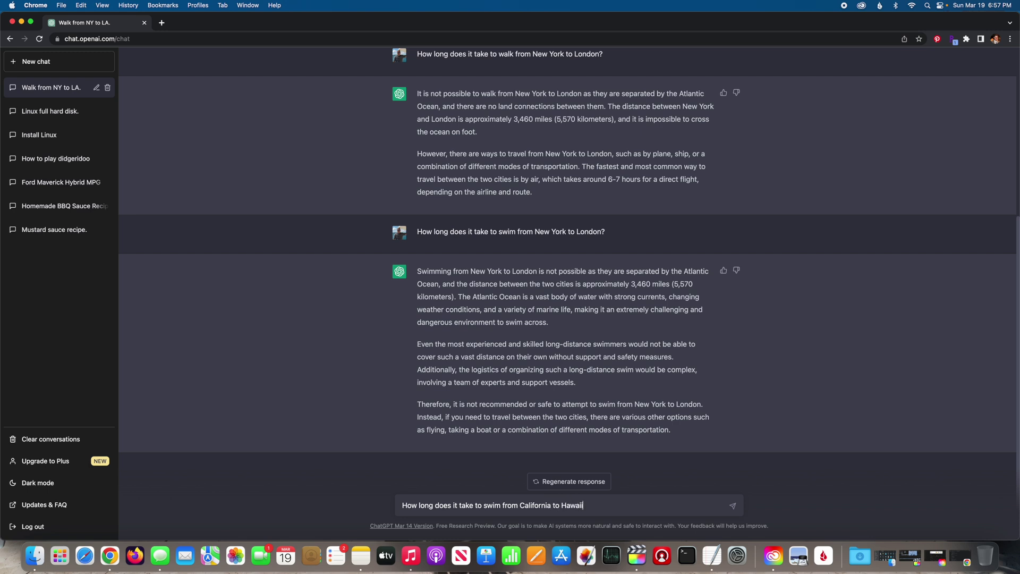
text(?)
key(Return)
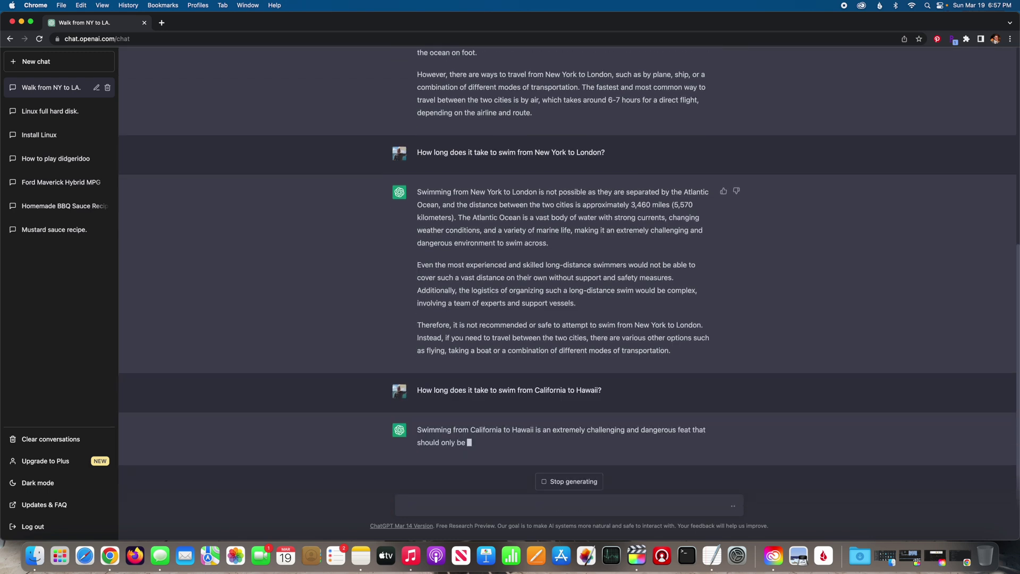